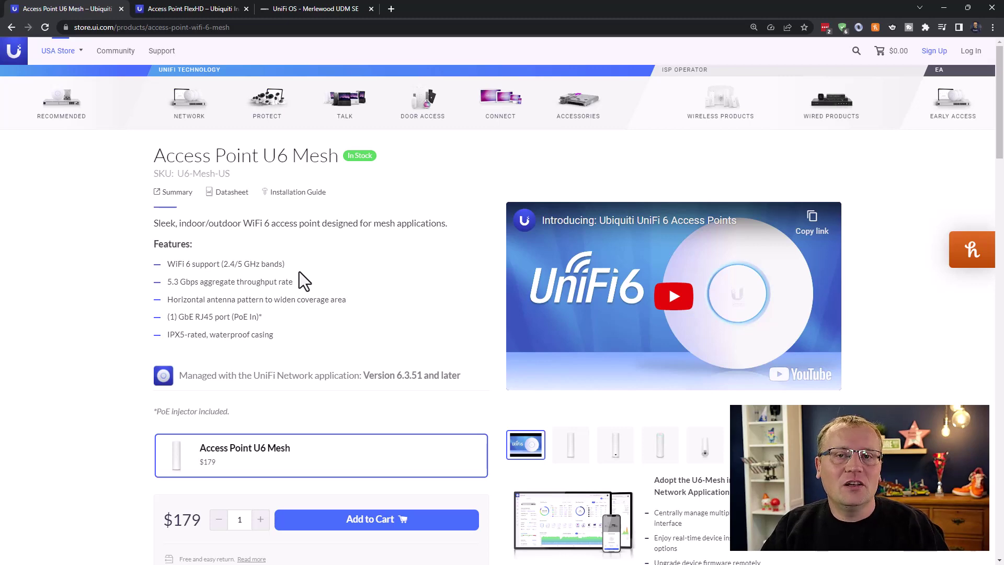
Scroll the U6 Mesh page to specs showing 400 g weight, PoE power, 11.4W and 4.8 Gbps
scroll(325, 307, down, 7)
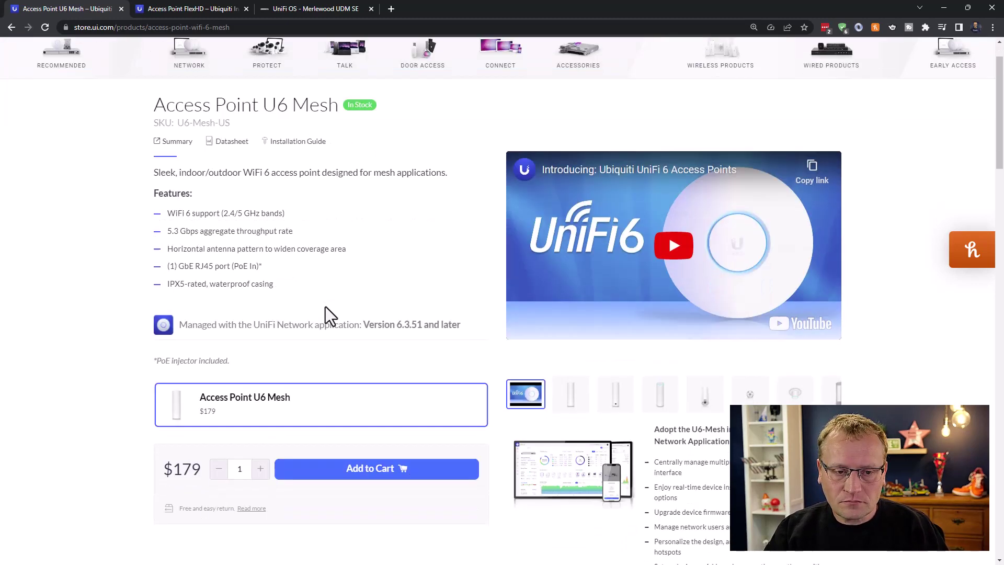
scroll(325, 307, up, 6)
scroll(325, 314, up, 1)
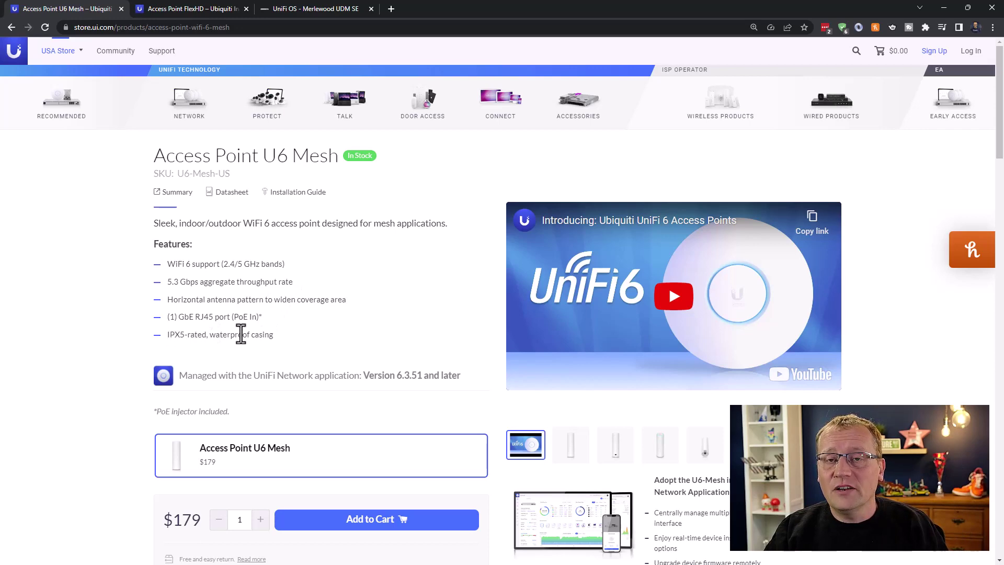
scroll(335, 317, down, 10)
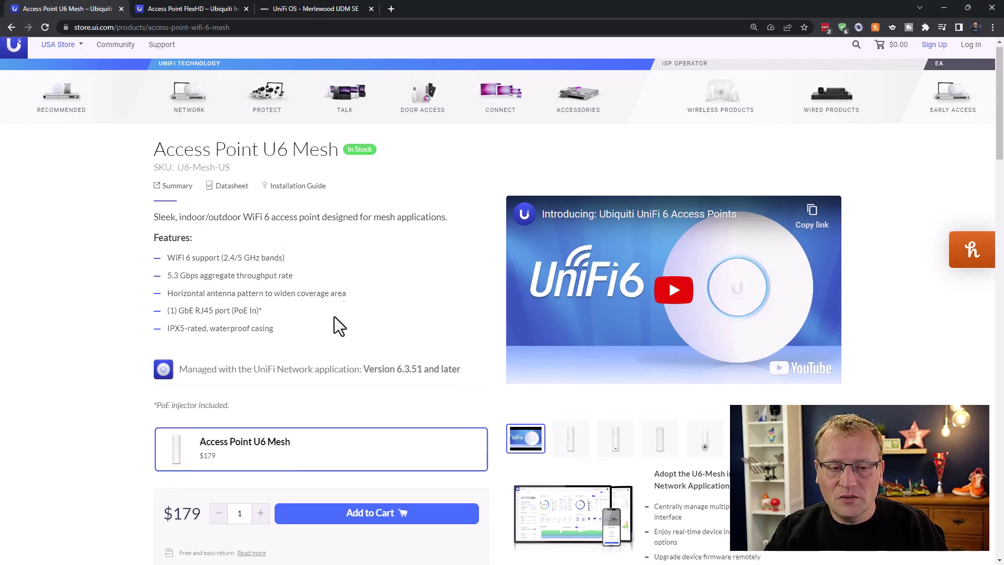
scroll(335, 317, down, 5)
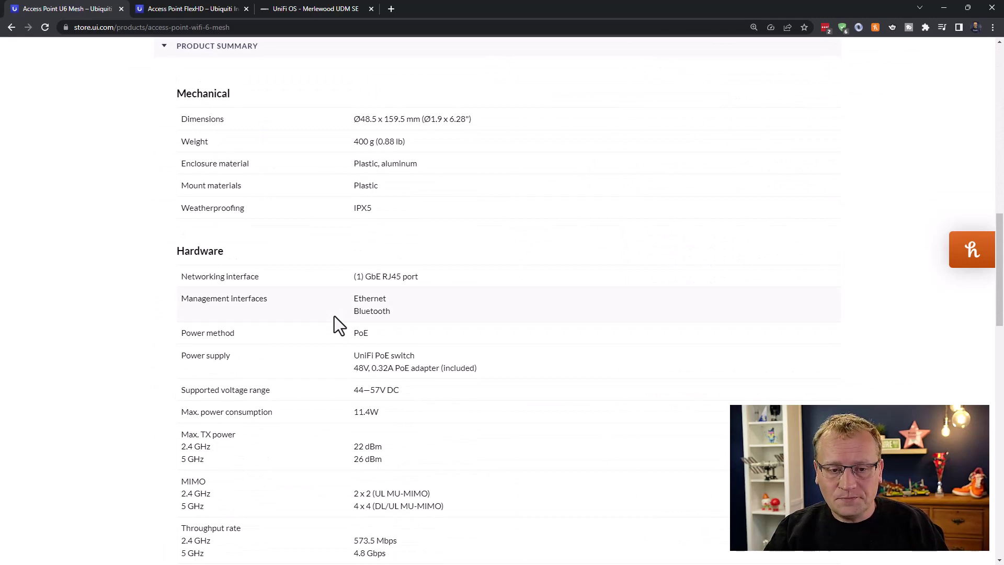
Scroll through the U6 Mesh hardware specs: 4x4 MU-MIMO at 5 GHz, wall/pole mounting, CE/FCC/IC certifications
scroll(480, 322, down, 3)
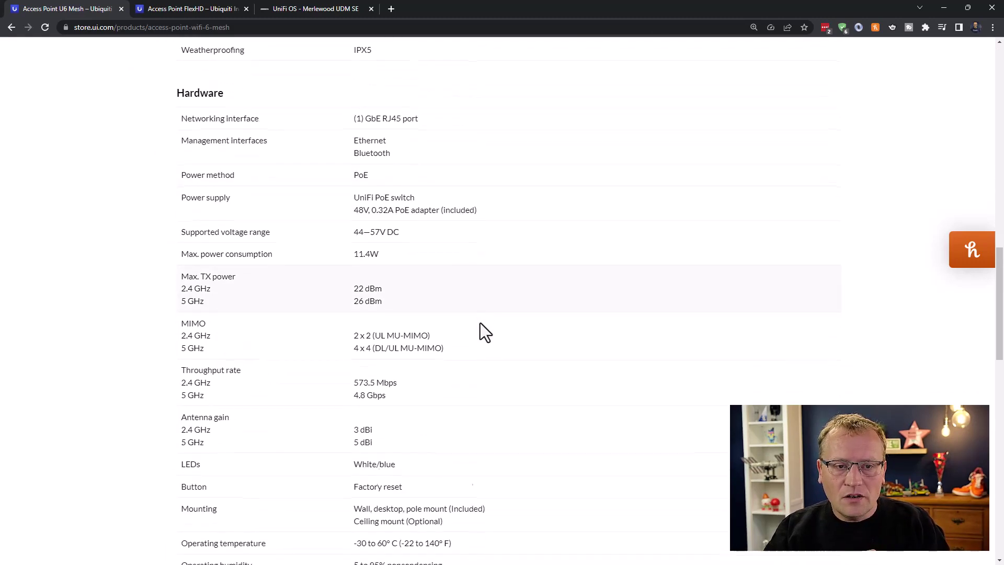
scroll(480, 322, down, 1)
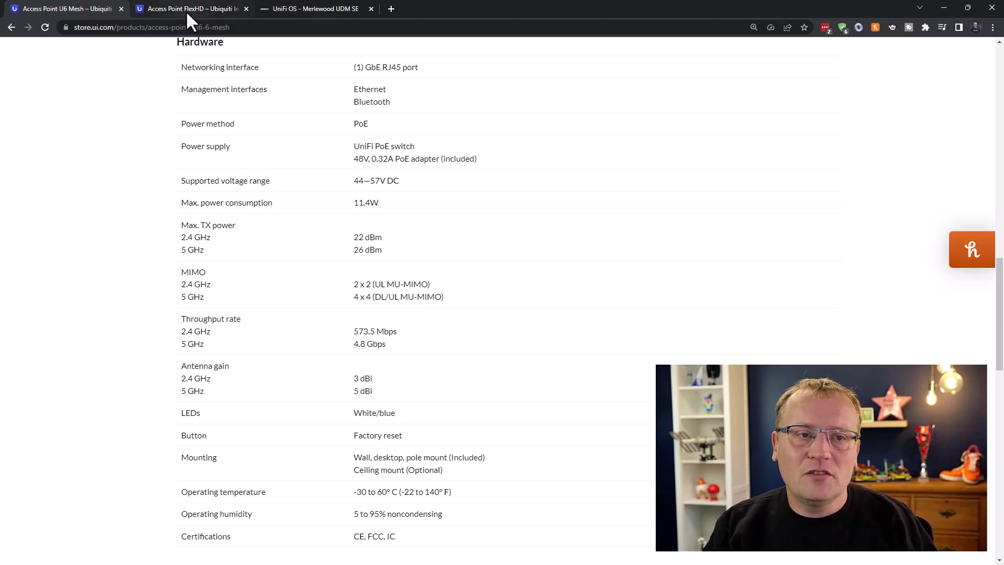
Switch to the Access Point FlexHD product page and scroll through its specs
key(ctrl+Tab)
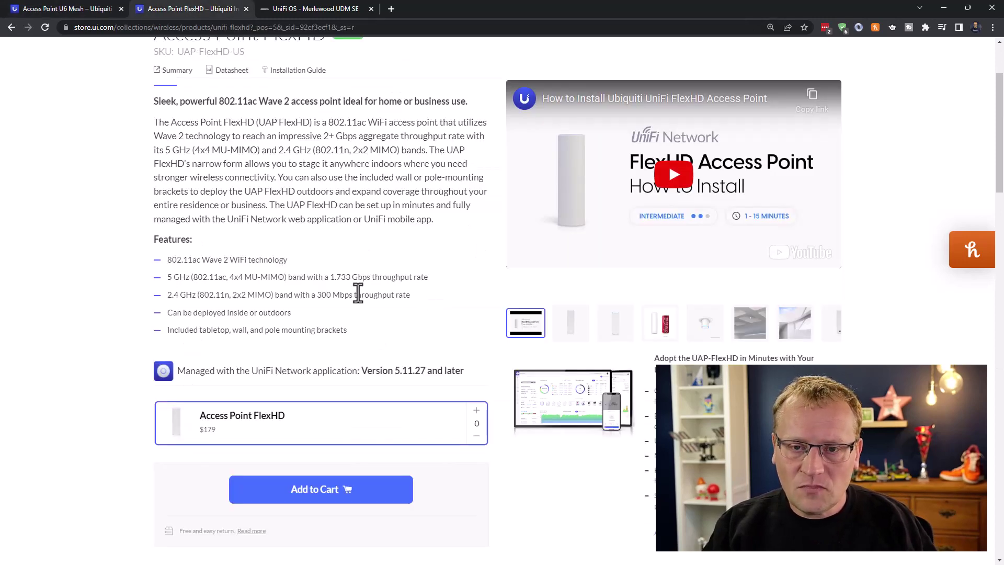
scroll(407, 294, up, 2)
scroll(407, 293, down, 9)
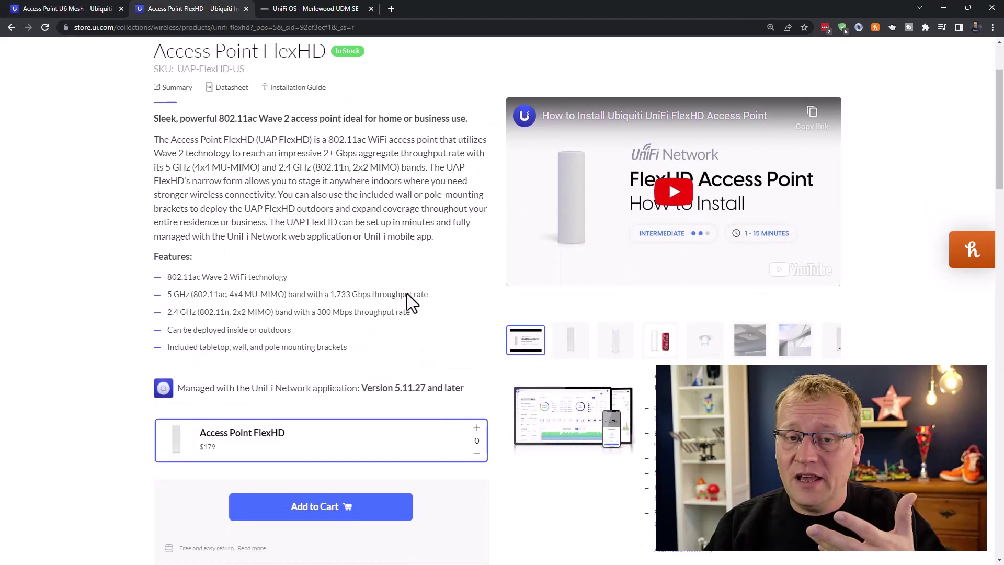
scroll(407, 293, down, 2)
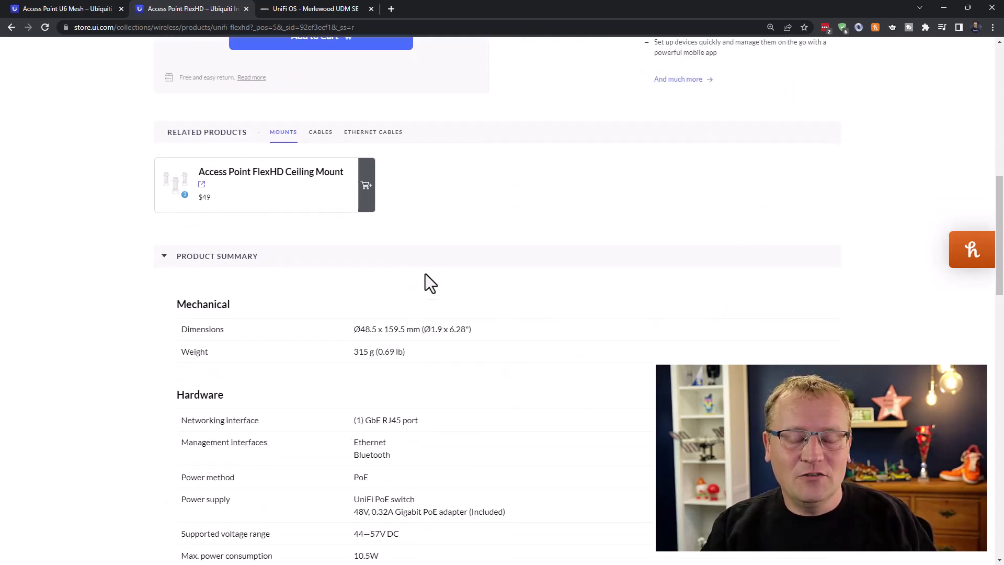
scroll(441, 283, down, 8)
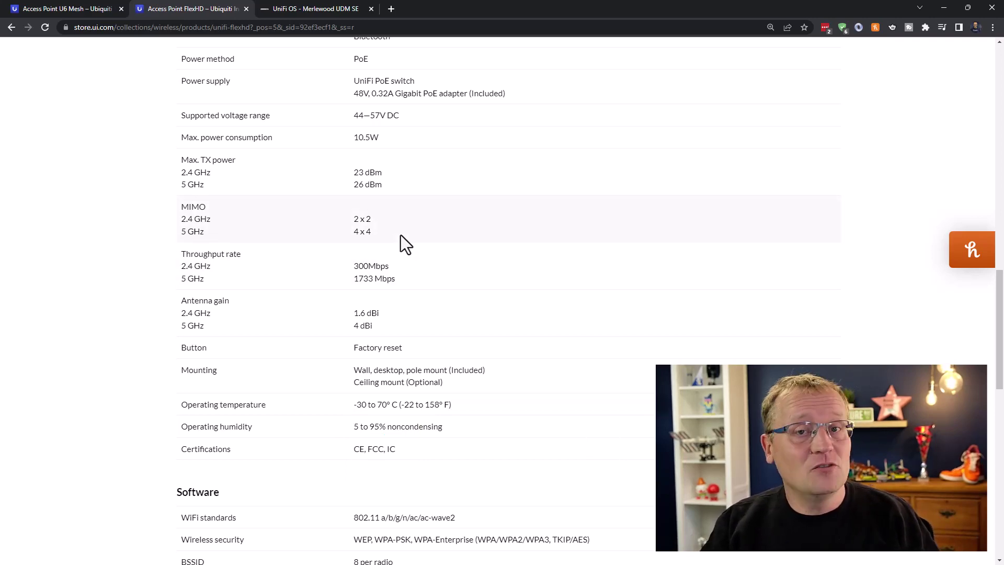
Highlight the FlexHD's 1.733 Gbps 5 GHz throughput, then return to the U6 Mesh page
scroll(401, 235, up, 15)
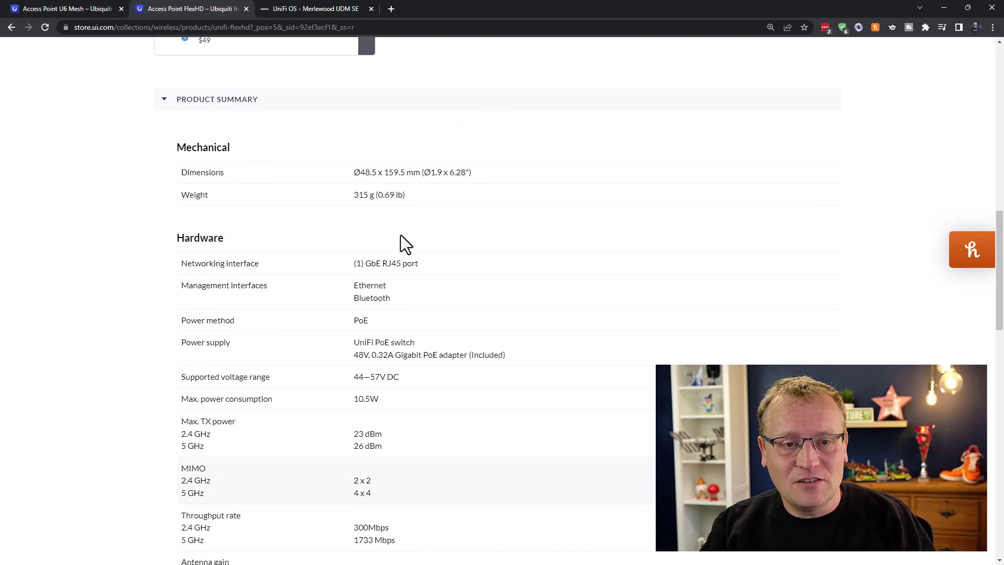
scroll(400, 234, up, 3)
scroll(403, 242, down, 3)
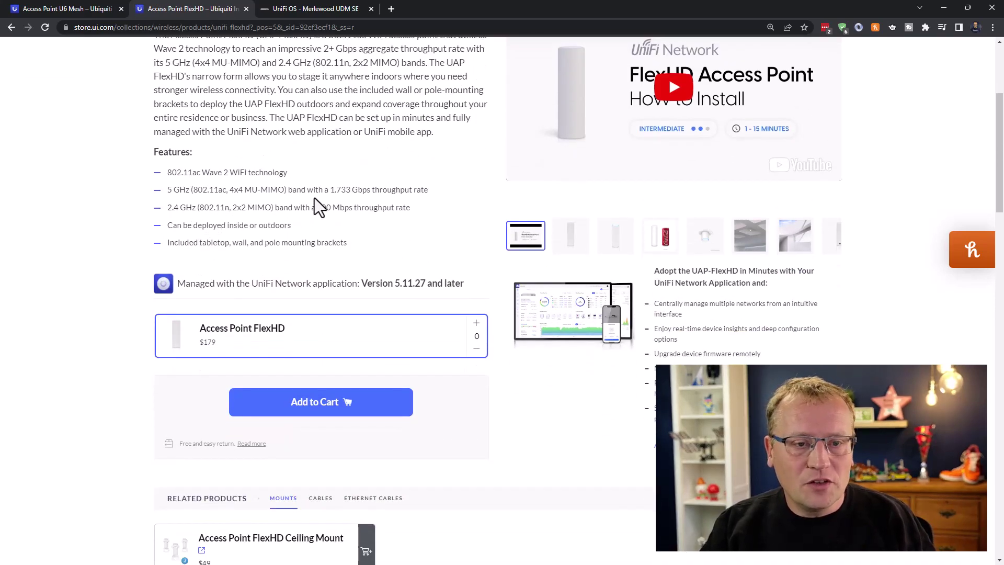
drag(330, 191, 393, 191)
click(73, 9)
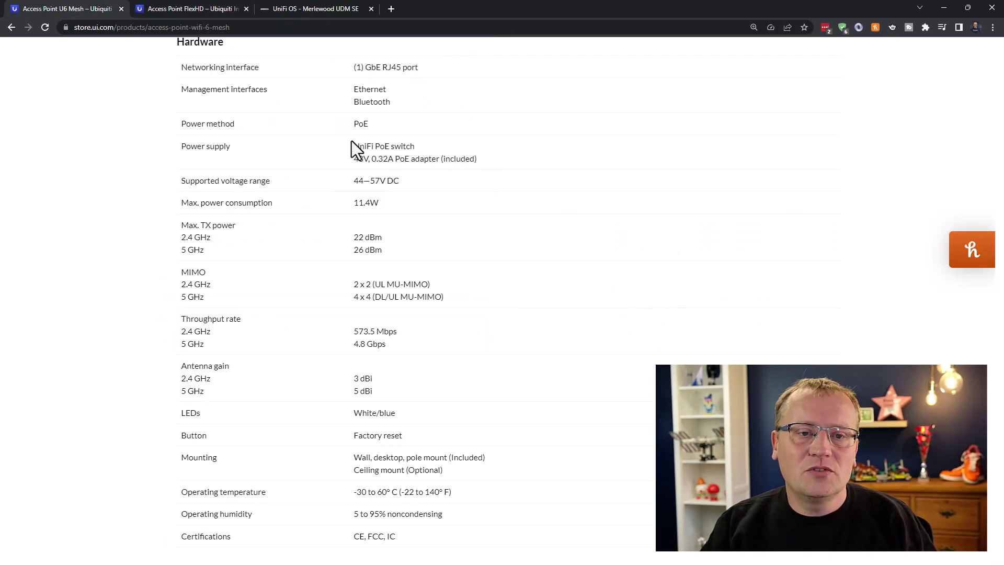
Highlight the U6 Mesh's 5.3 Gbps throughput figure, then switch to the UniFi OS console
scroll(352, 146, up, 20)
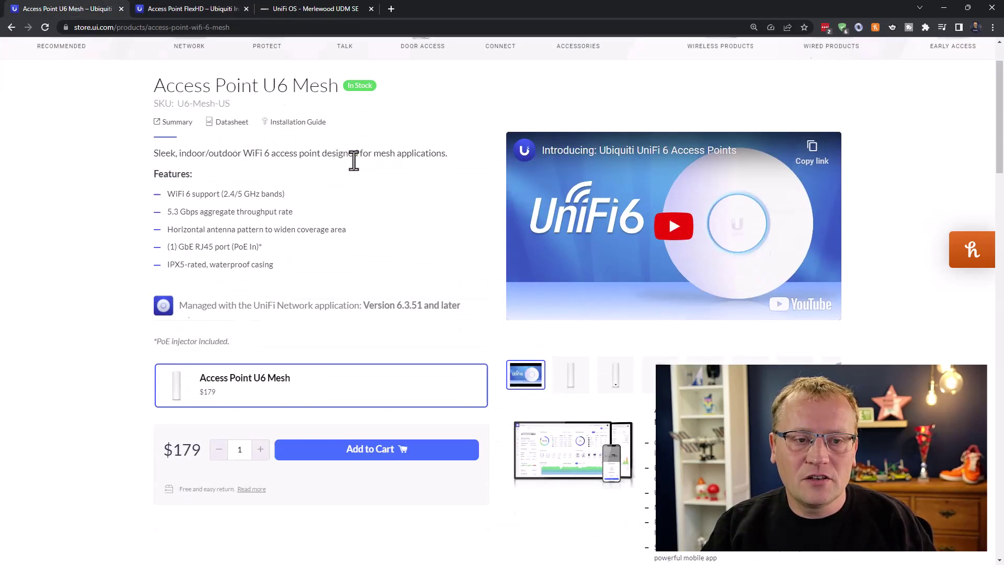
scroll(354, 160, down, 1)
drag(166, 177, 199, 178)
click(374, 193)
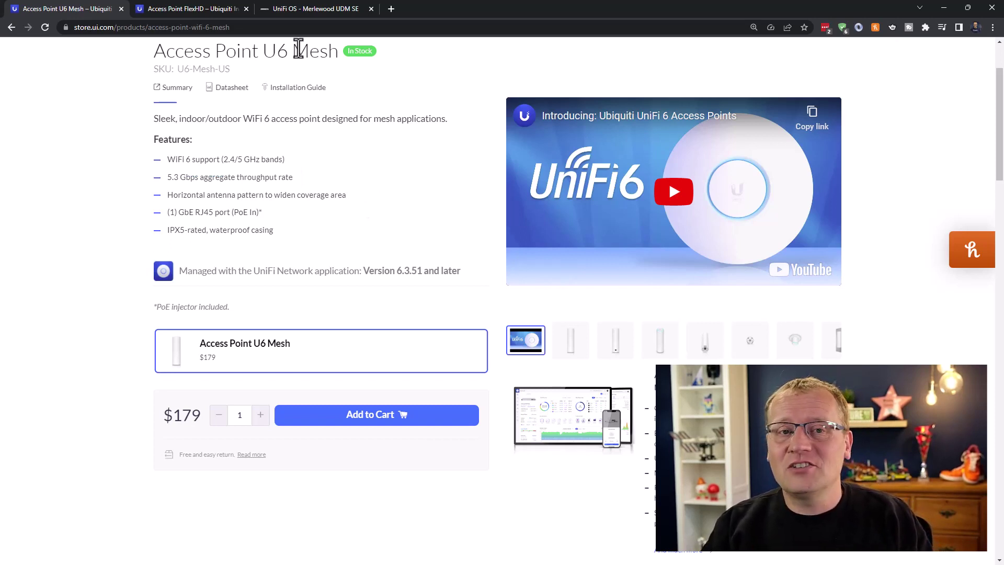
click(308, 11)
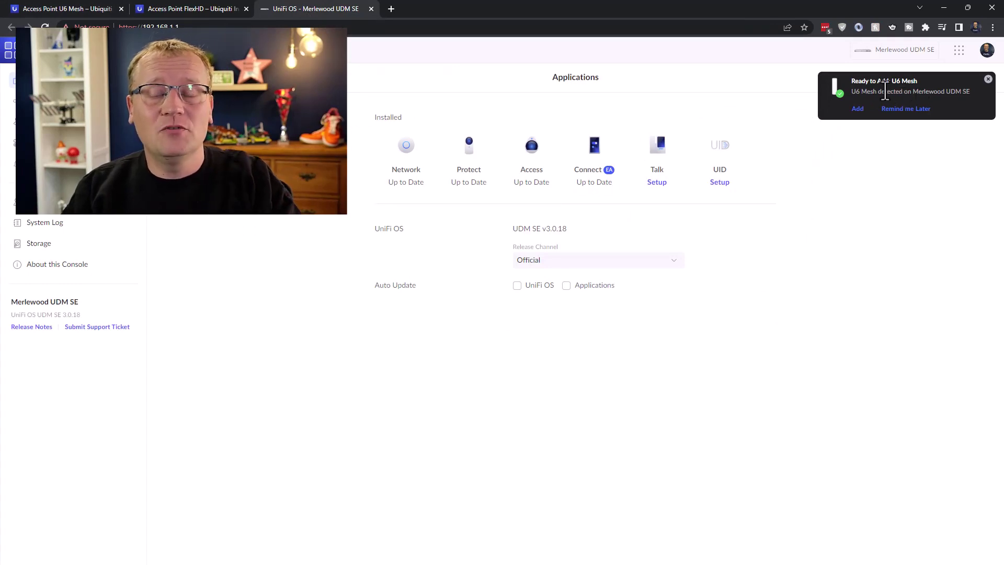
Add the detected U6 Mesh from the Ready to Adopt notification
click(858, 110)
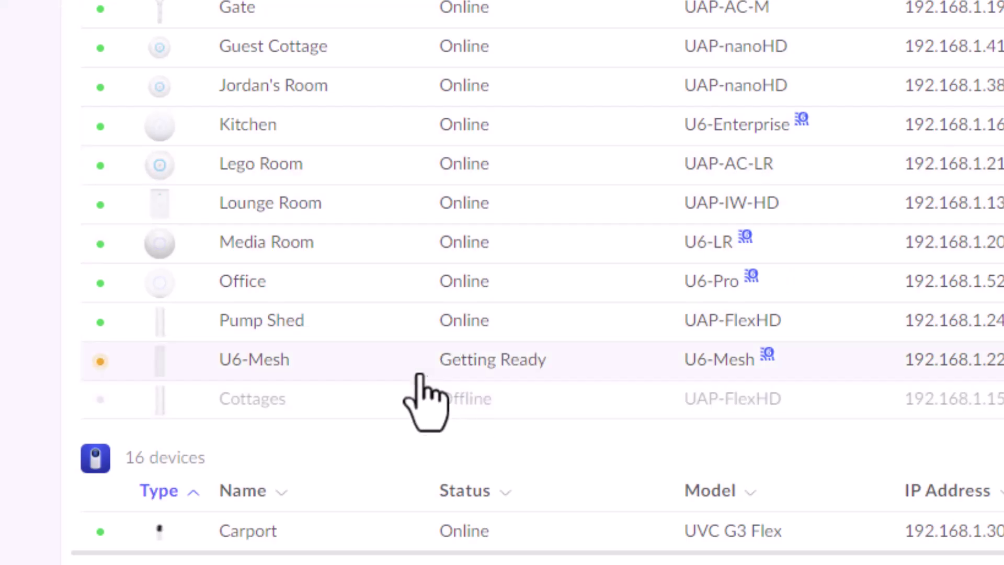
click(306, 373)
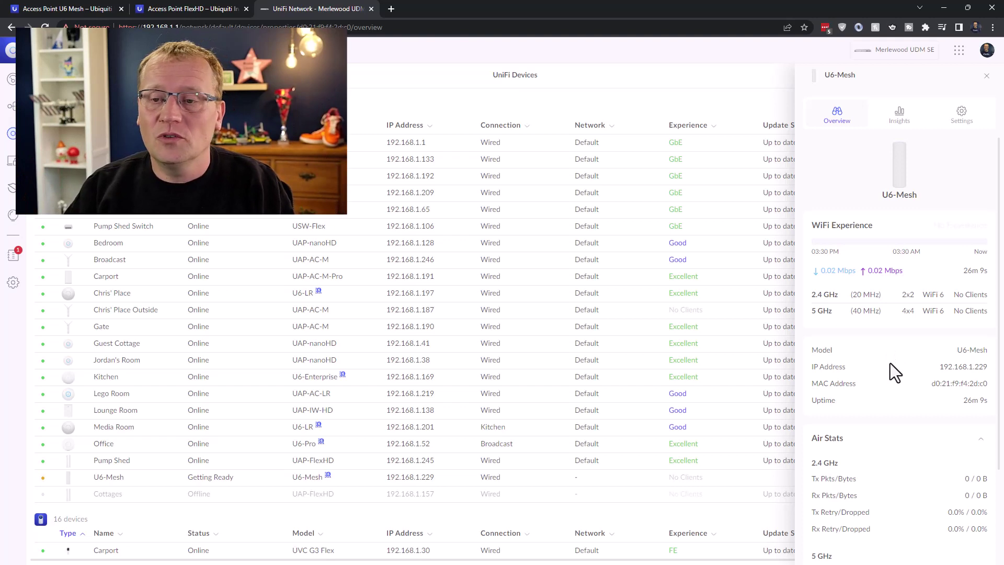
scroll(942, 387, down, 6)
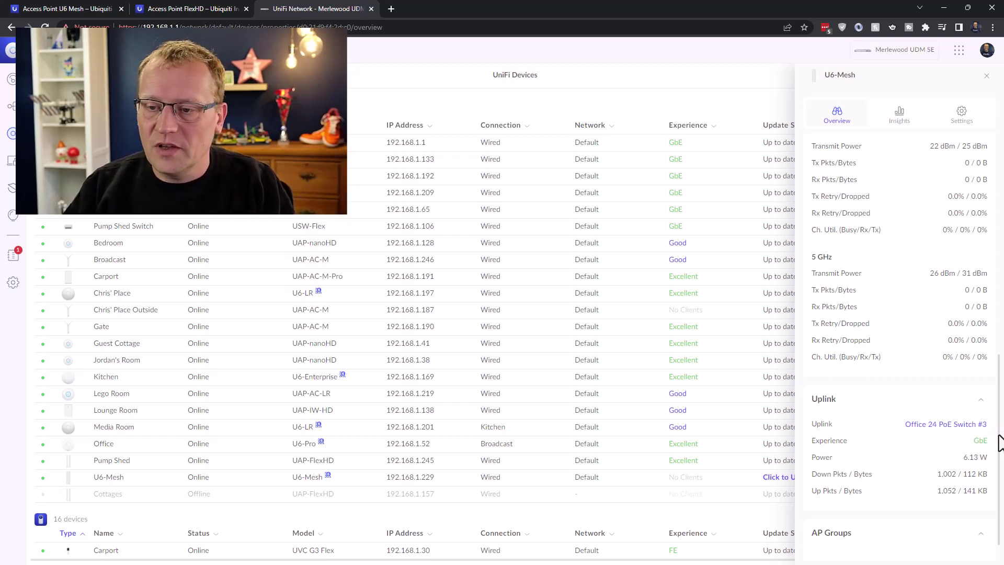
scroll(1000, 422, up, 1)
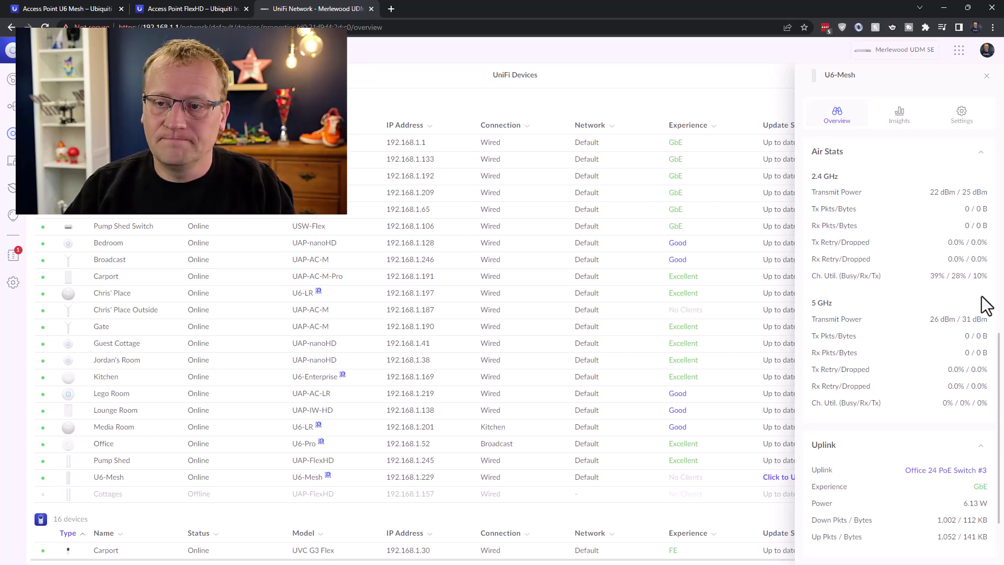
scroll(991, 283, up, 6)
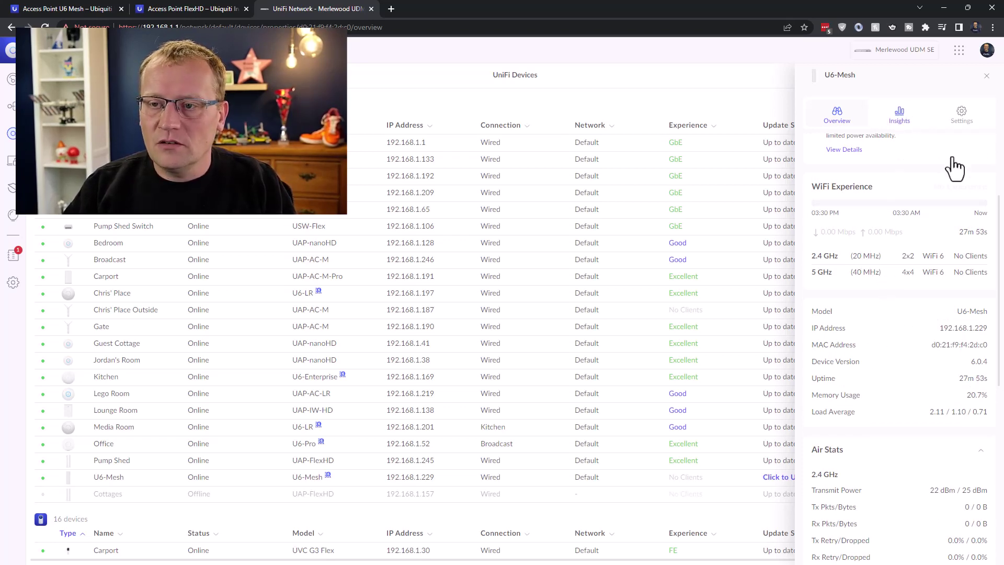
scroll(963, 176, up, 2)
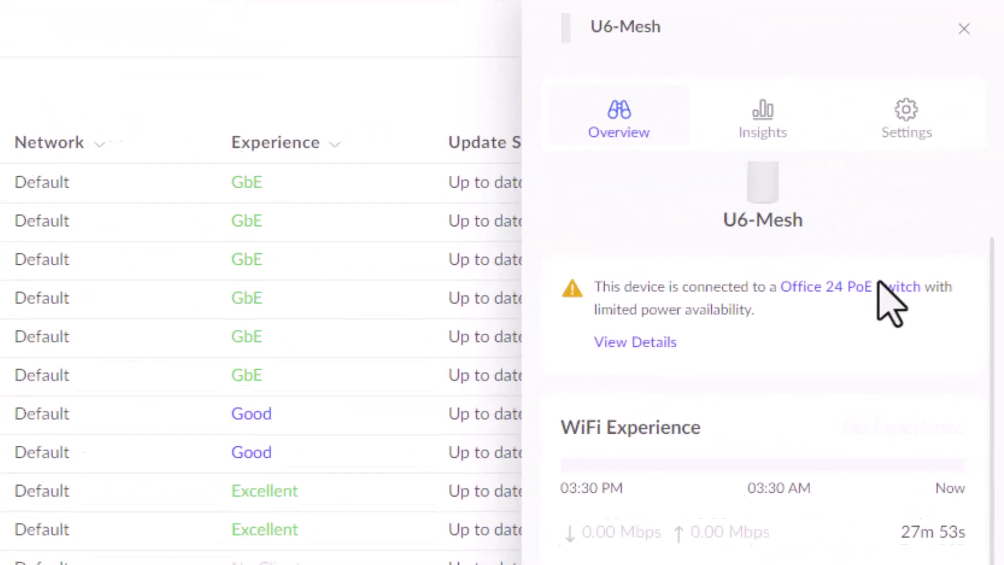
scroll(929, 204, up, 2)
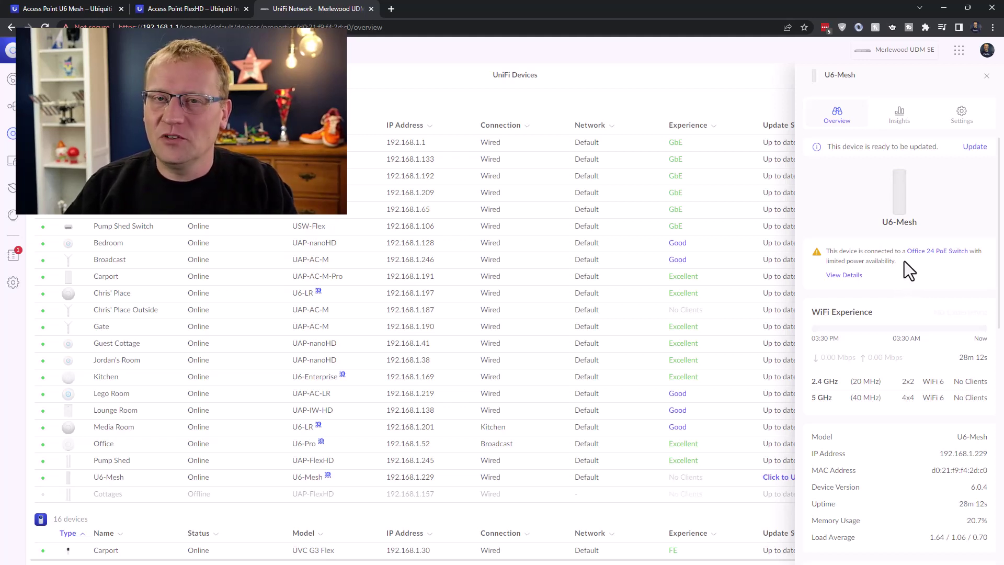
Review the U6-Mesh Insights: 51% channel utilization on 2.4 GHz, 8% on 5 GHz
click(900, 114)
scroll(940, 274, down, 2)
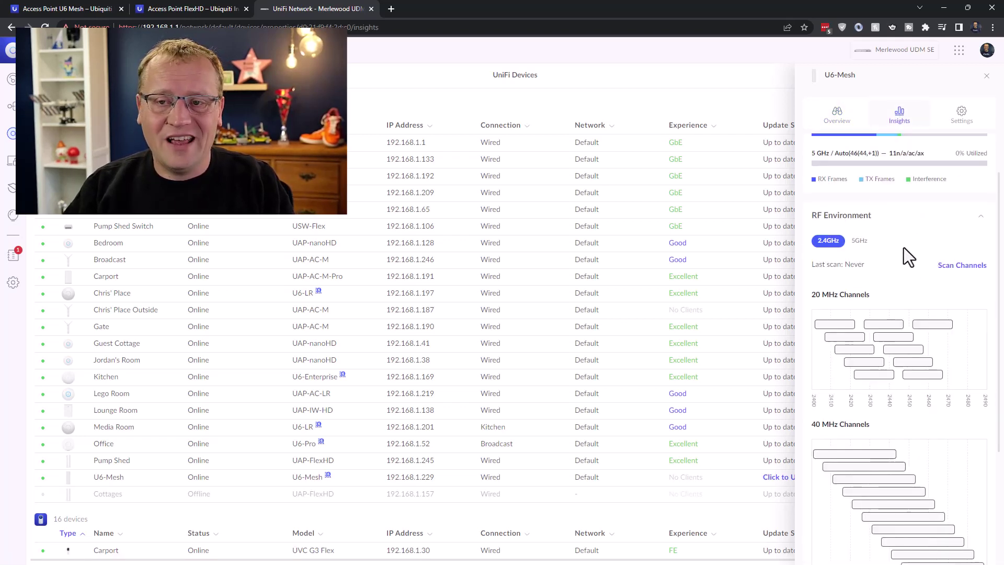
scroll(903, 247, up, 2)
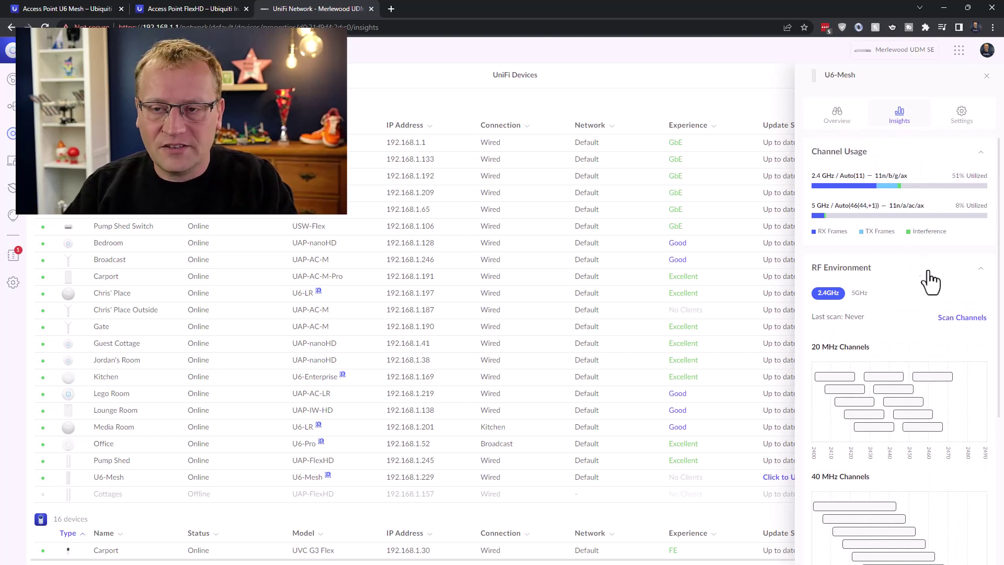
scroll(1000, 196, down, 6)
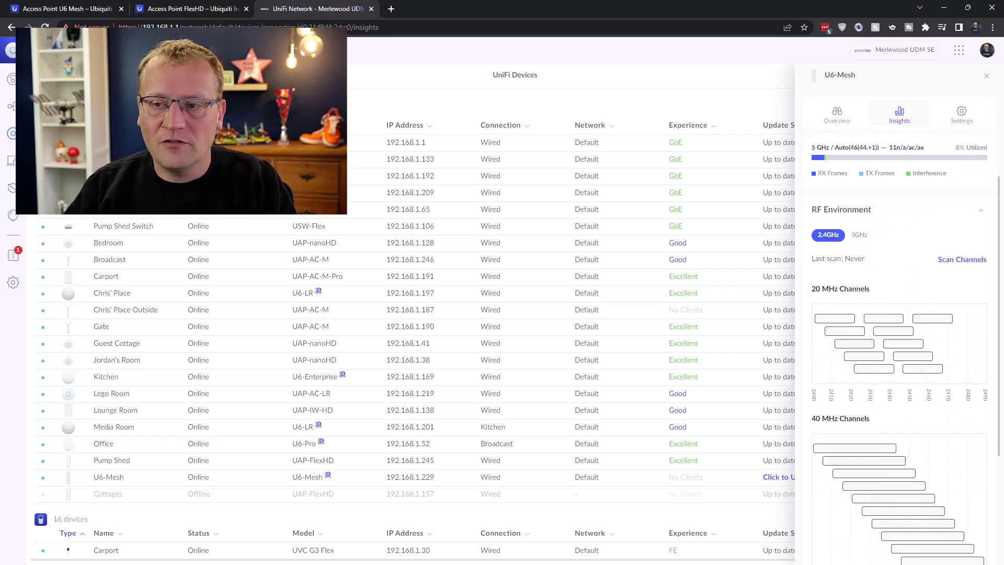
scroll(986, 235, up, 6)
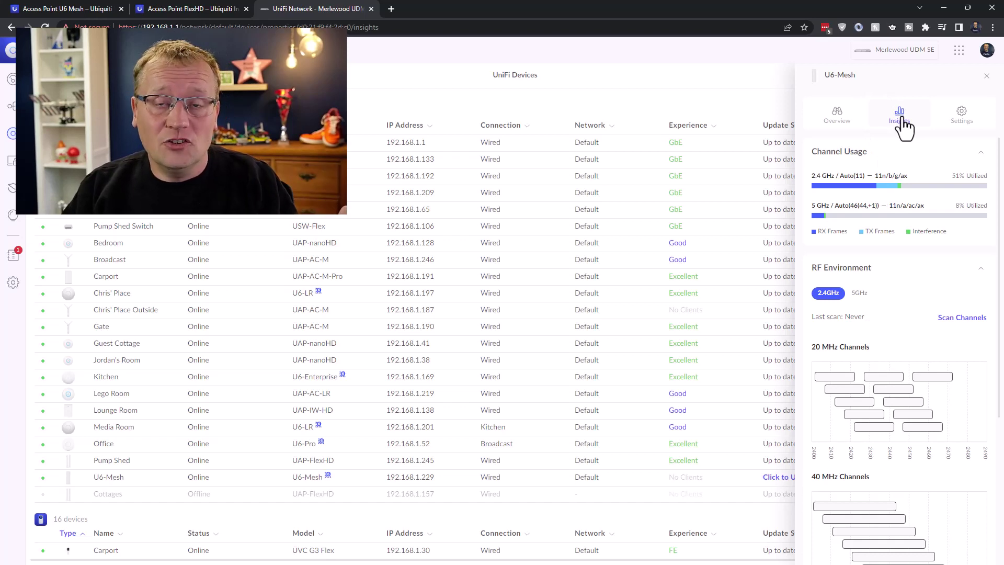
Replace the U6-Mesh name with 'Guest Cottage' in Settings and apply the changes
click(961, 116)
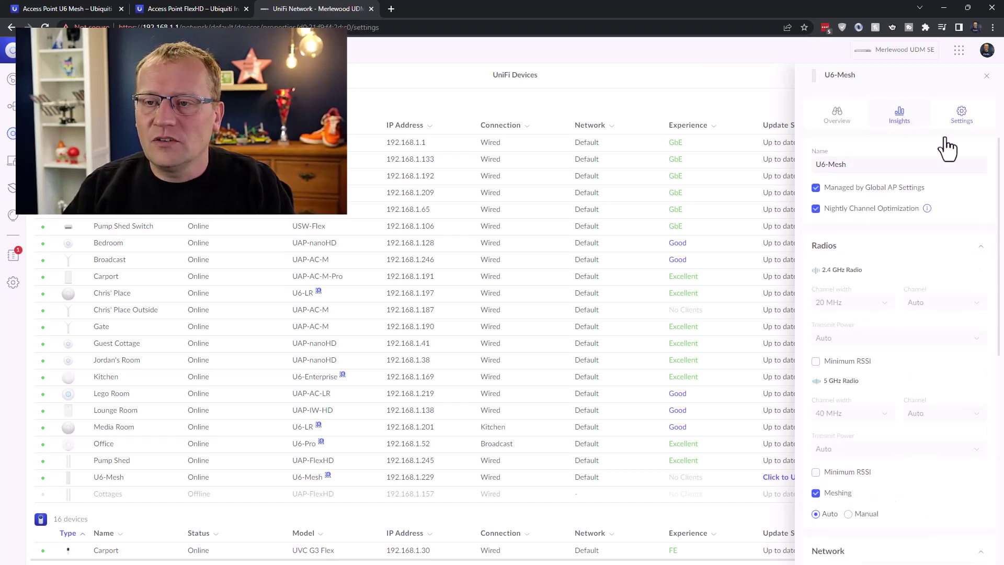
click(861, 165)
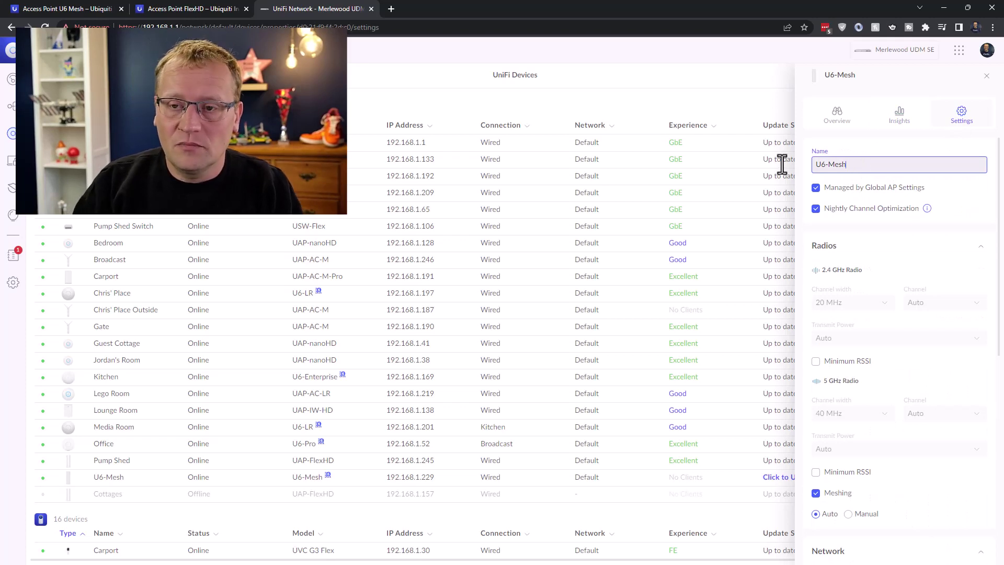
key(ctrl+a)
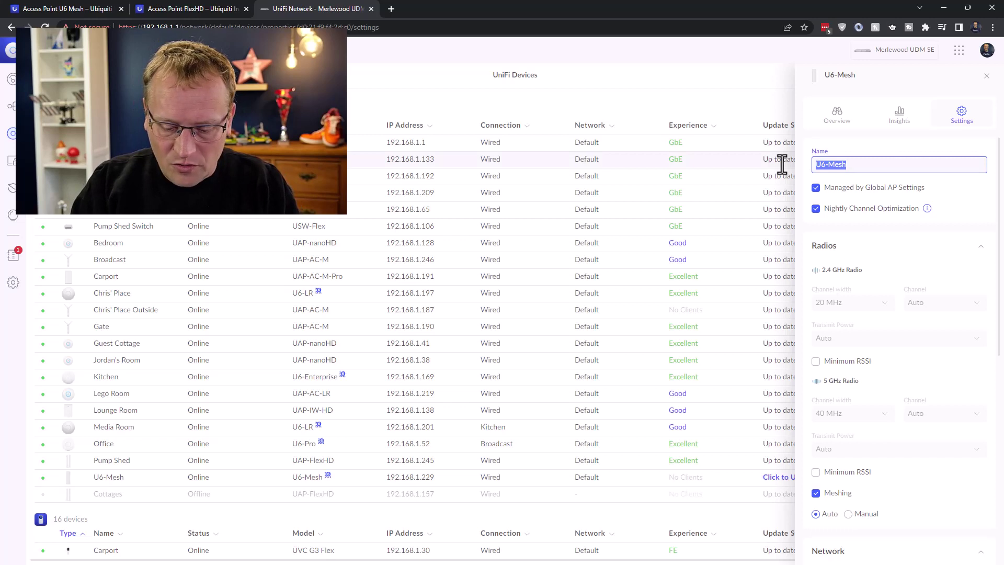
text(Guest Cottage)
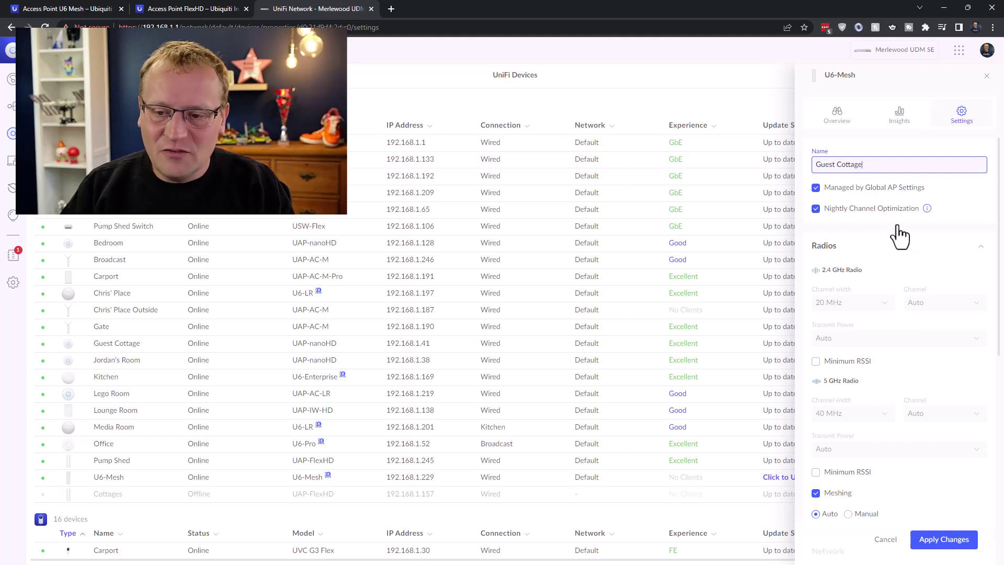
scroll(897, 311, down, 3)
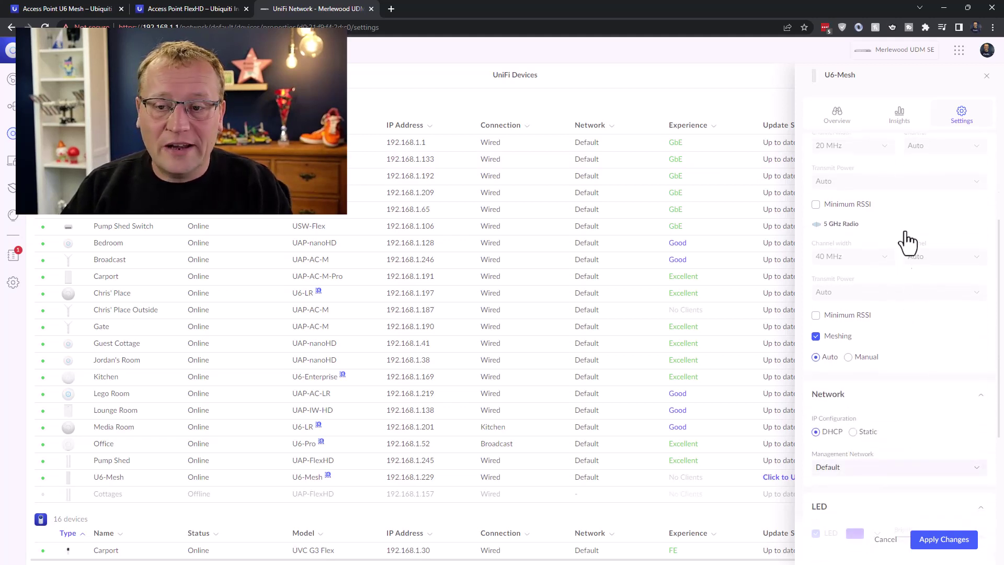
scroll(912, 300, down, 5)
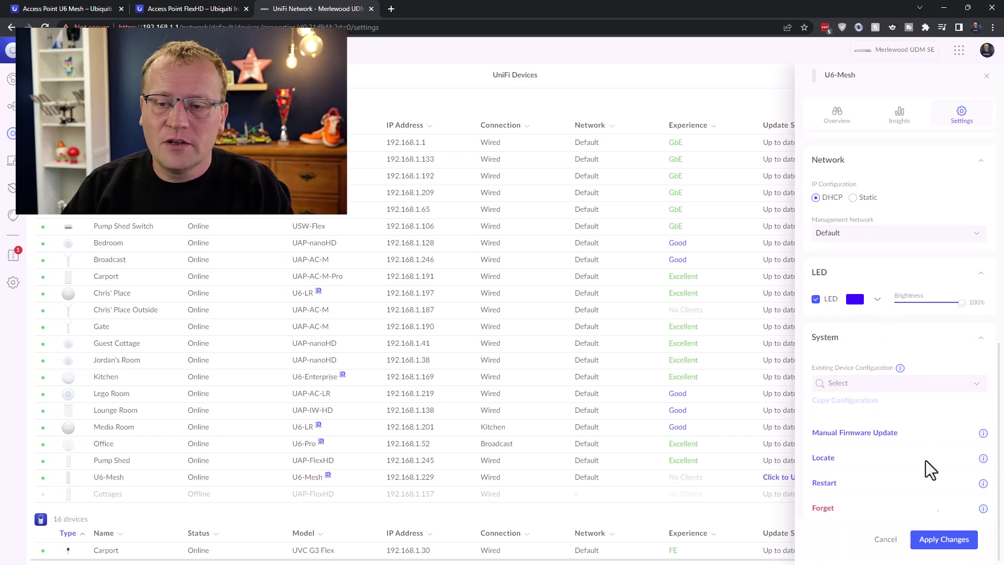
click(944, 542)
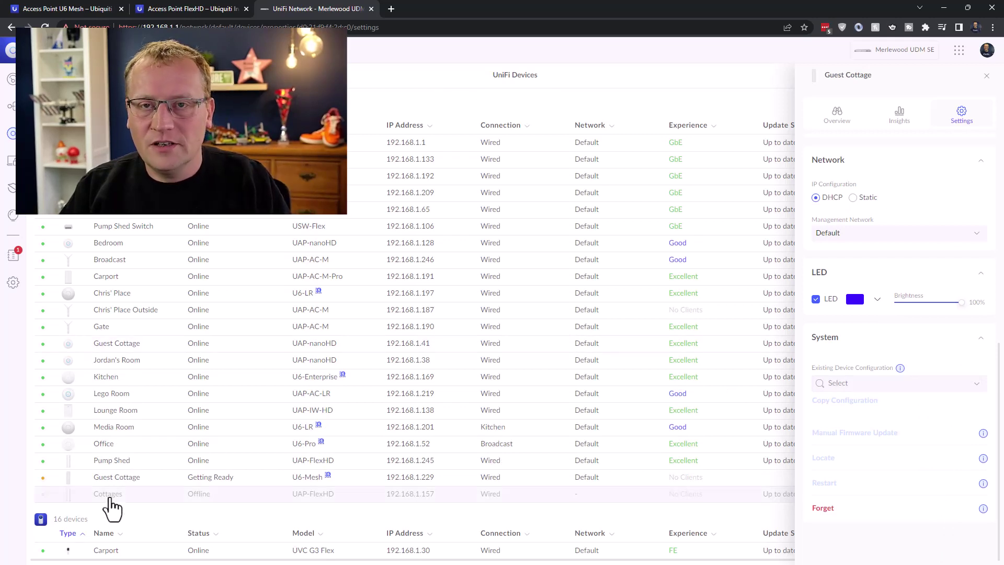
Forget the offline Cottages FlexHD from its Settings System section and confirm the removal
click(112, 500)
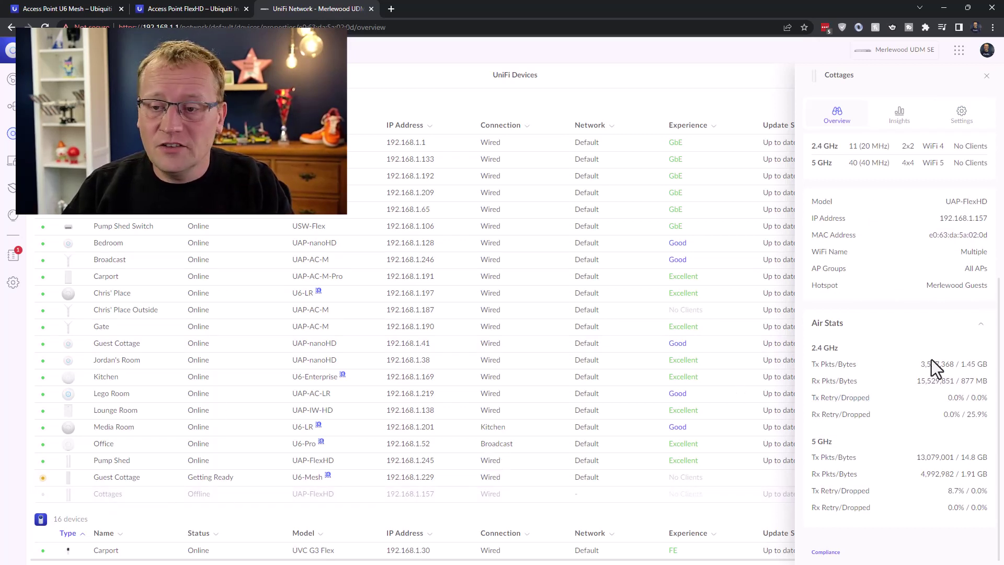
click(961, 115)
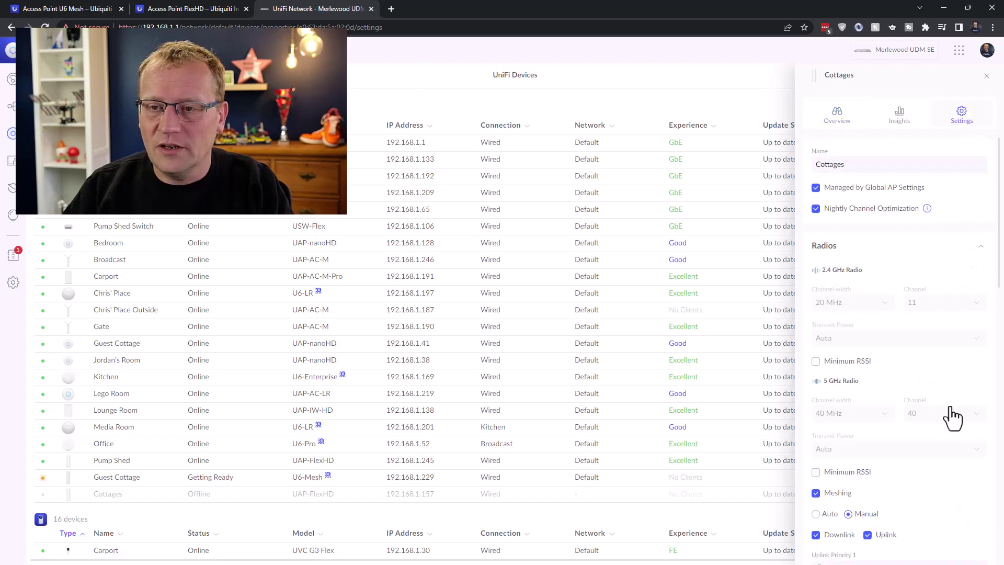
scroll(952, 418, down, 9)
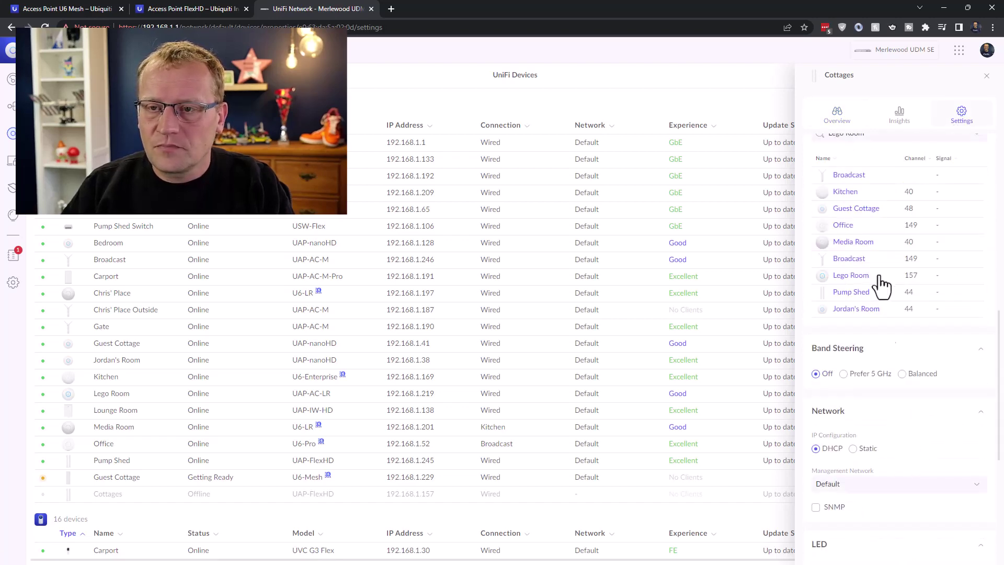
scroll(839, 460, down, 5)
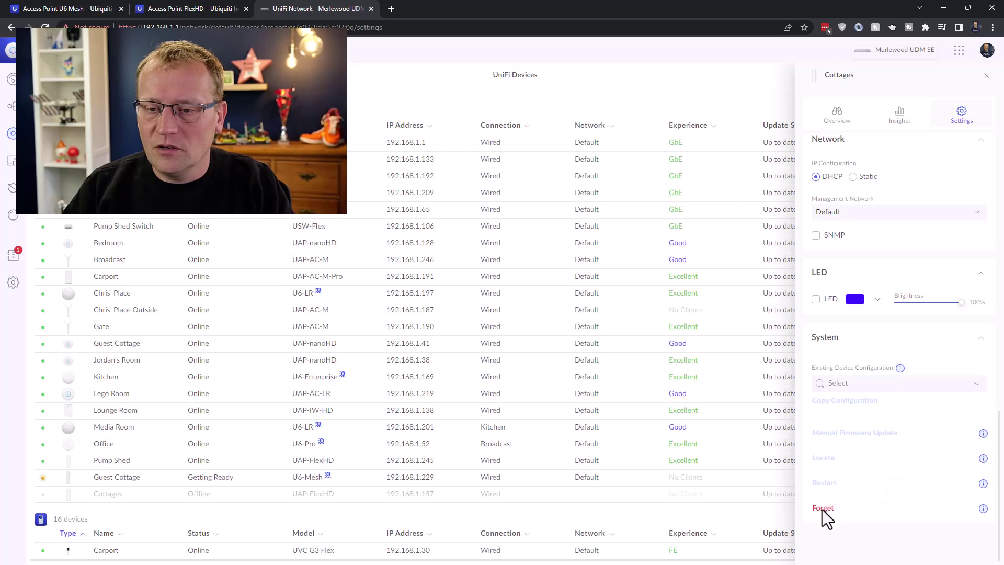
click(824, 510)
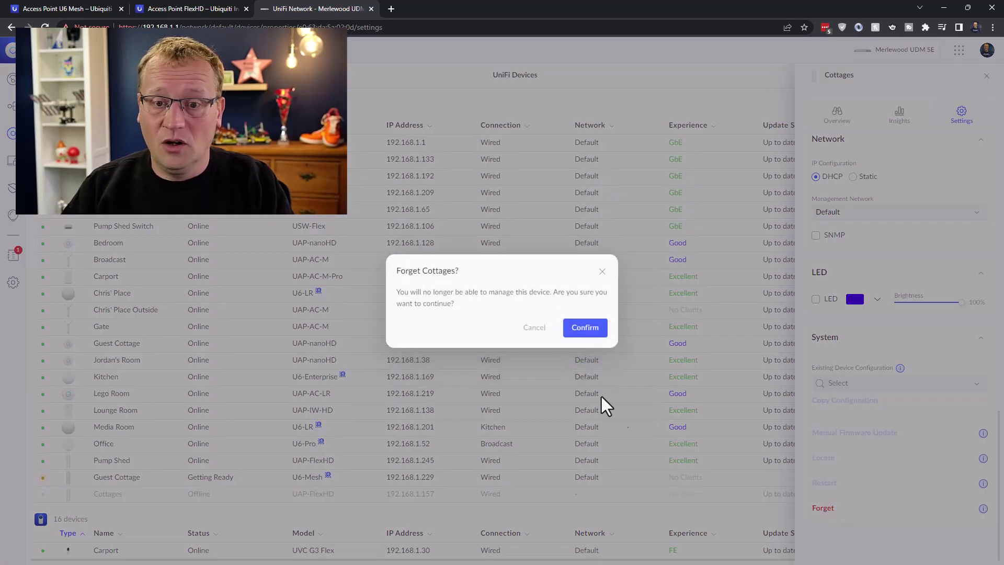
click(588, 330)
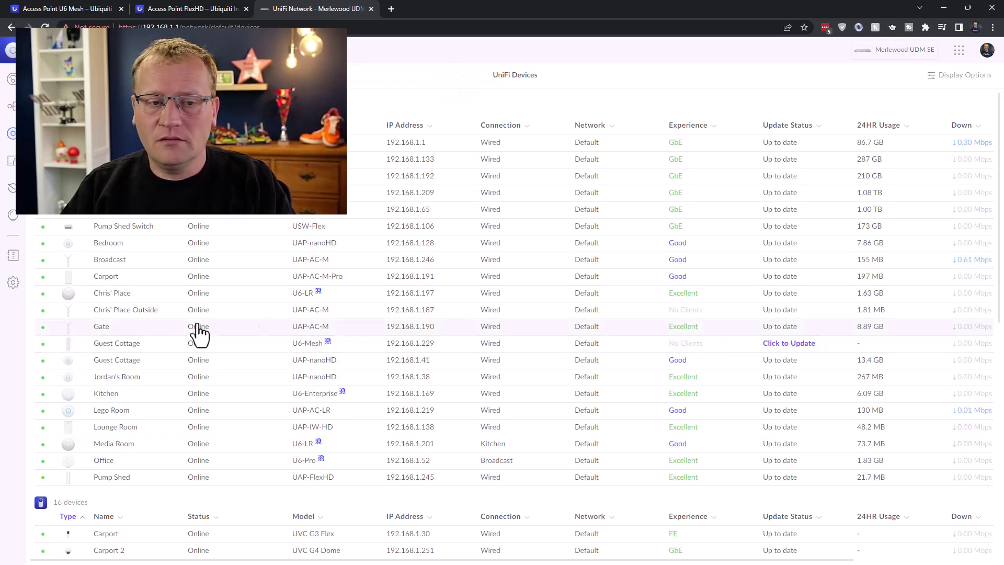
Open the Guest Cottage (U6-Mesh) overview panel from the devices list
click(111, 345)
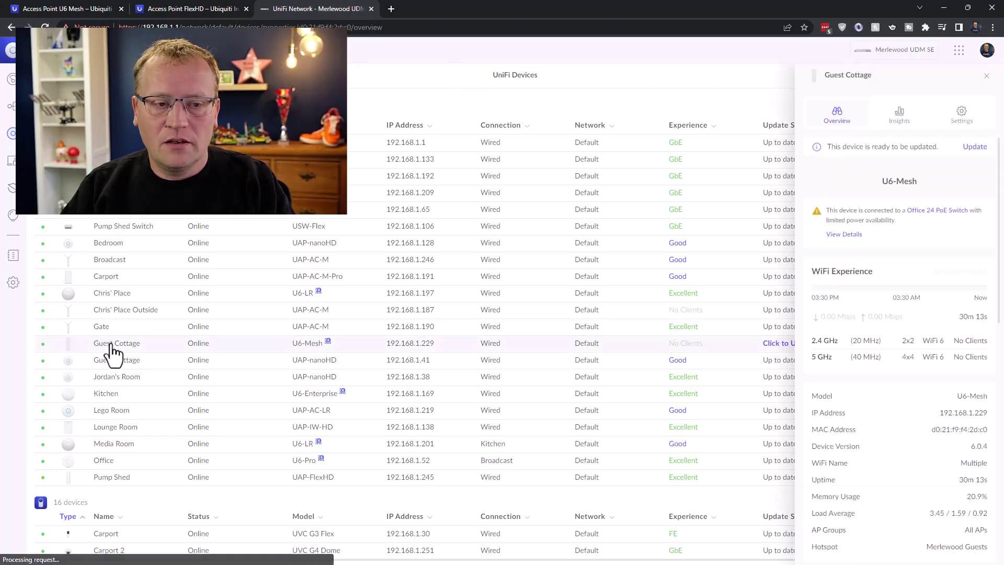